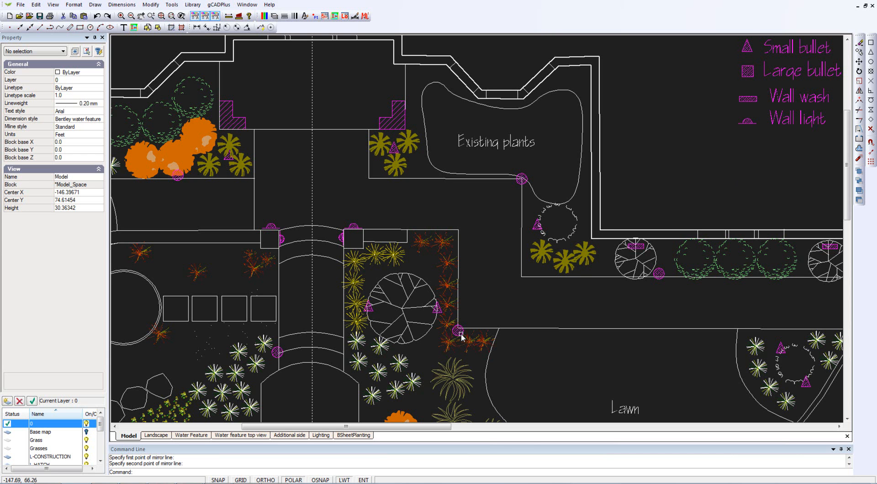
- Select the hatch and circle of the path light at the lawn corner and start a block definition from them
scroll(463, 336, up, 6)
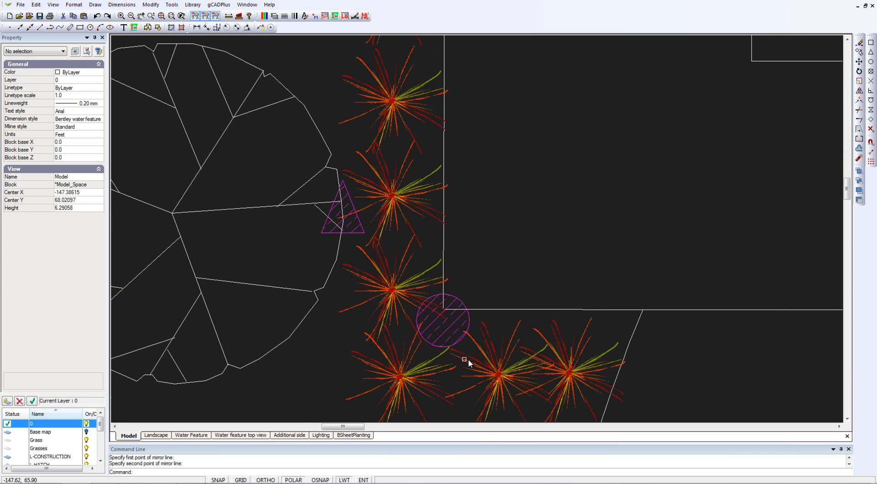
click(447, 337)
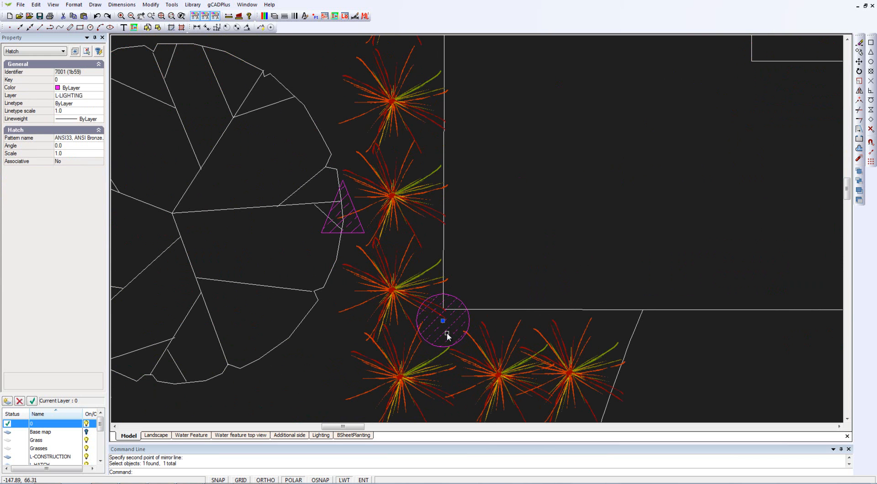
scroll(453, 324, up, 4)
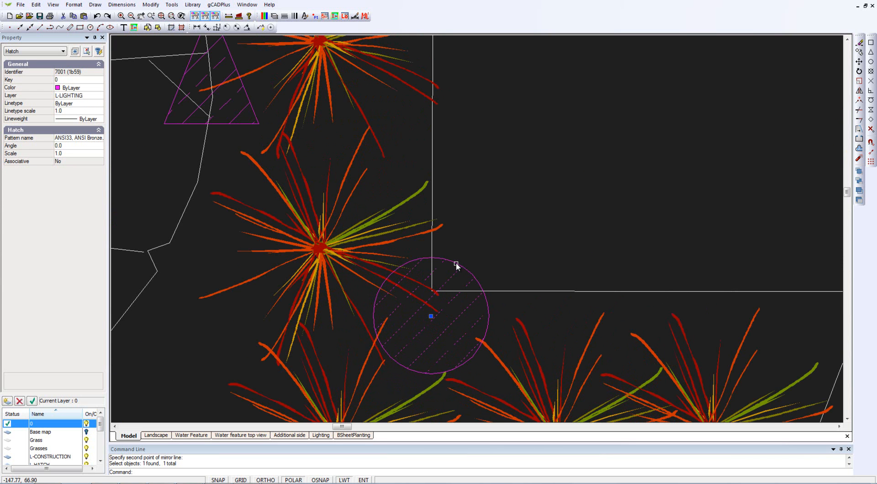
click(456, 264)
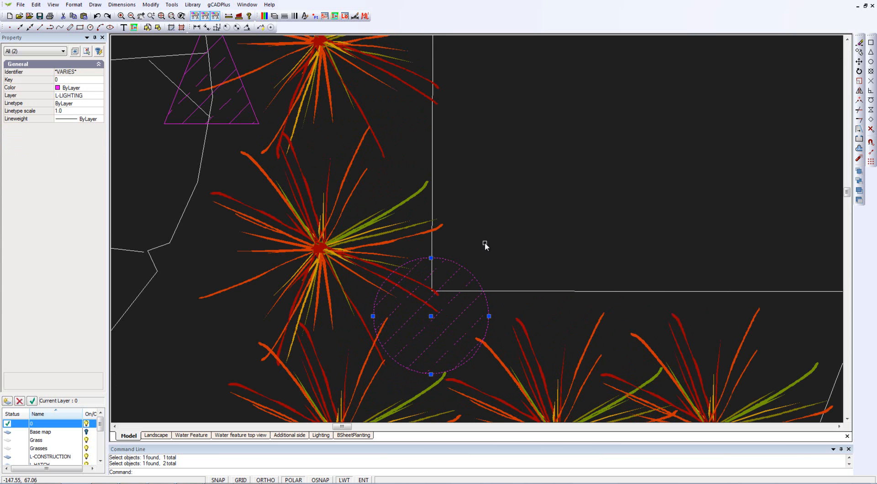
scroll(489, 239, down, 1)
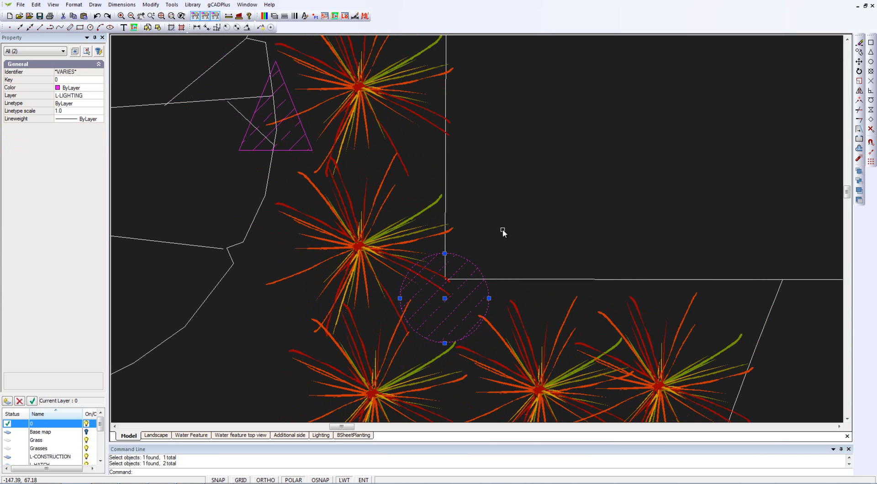
right_click(504, 231)
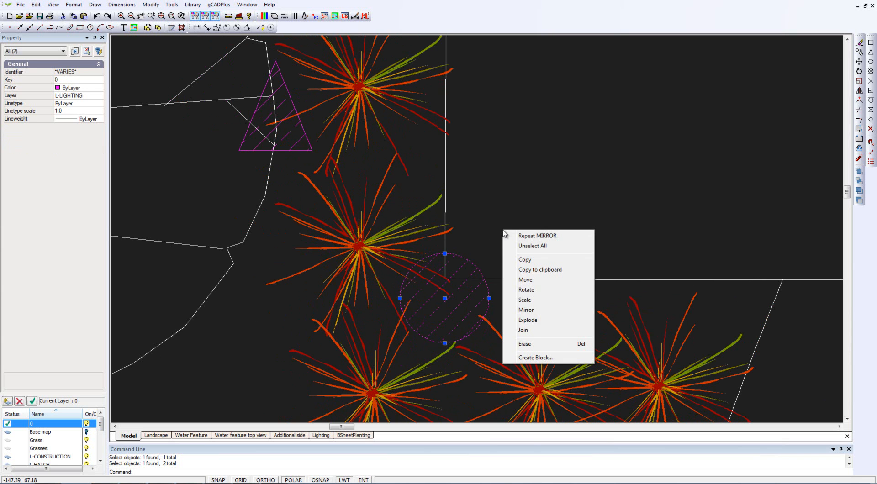
click(541, 359)
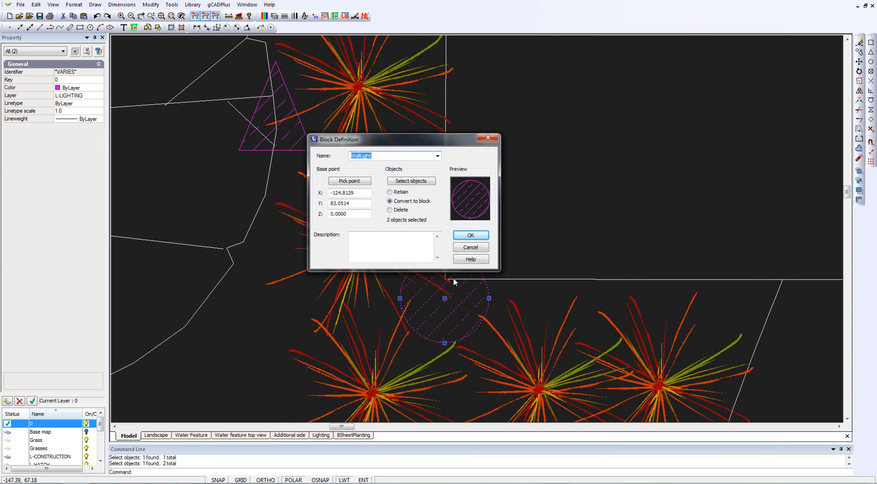
- Name the new block PathLight and have the selected objects converted to the block
click(363, 159)
key(BackSpace)
key(BackSpace)
key(BackSpace)
key(BackSpace)
text(Path)
click(389, 200)
- Set the block's base point at the circle's centre, create the block, and check the symbol's properties
click(357, 181)
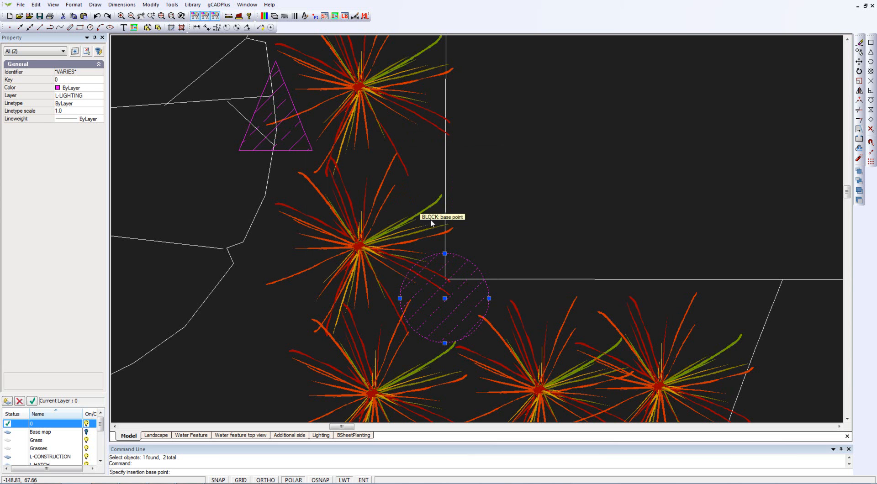
click(446, 297)
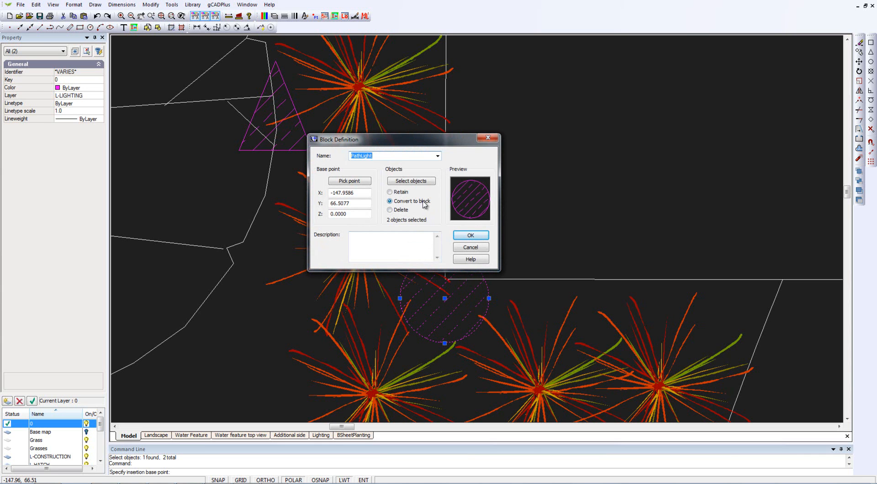
click(357, 238)
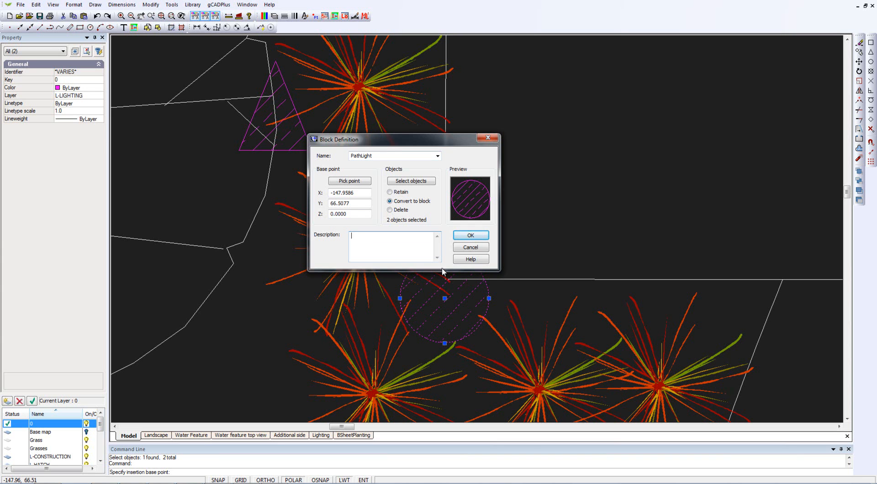
click(472, 236)
click(473, 235)
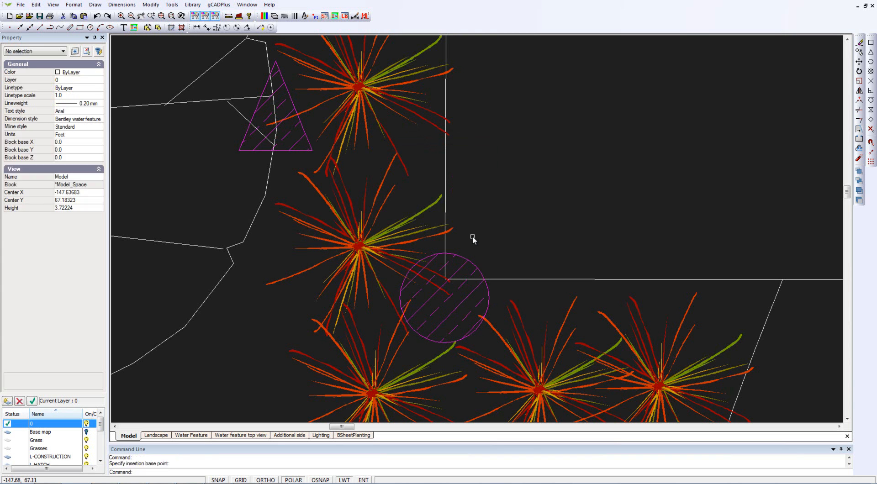
click(463, 266)
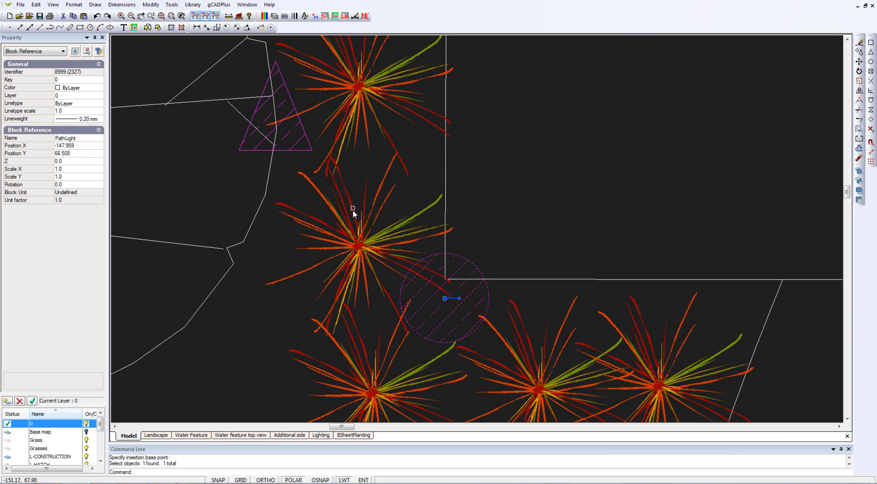
key(Escape)
- Erase the loose circle and hatch of the path light at the west end of the walkway's curved step line
scroll(461, 255, down, 5)
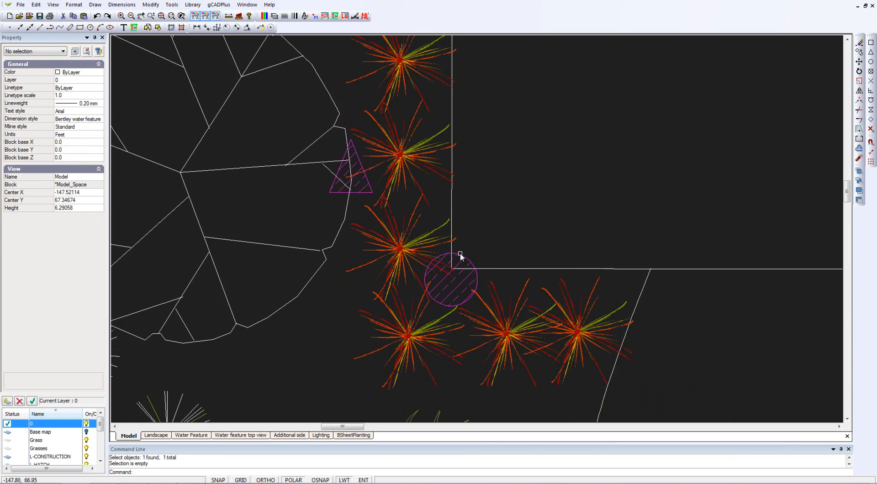
scroll(460, 255, down, 4)
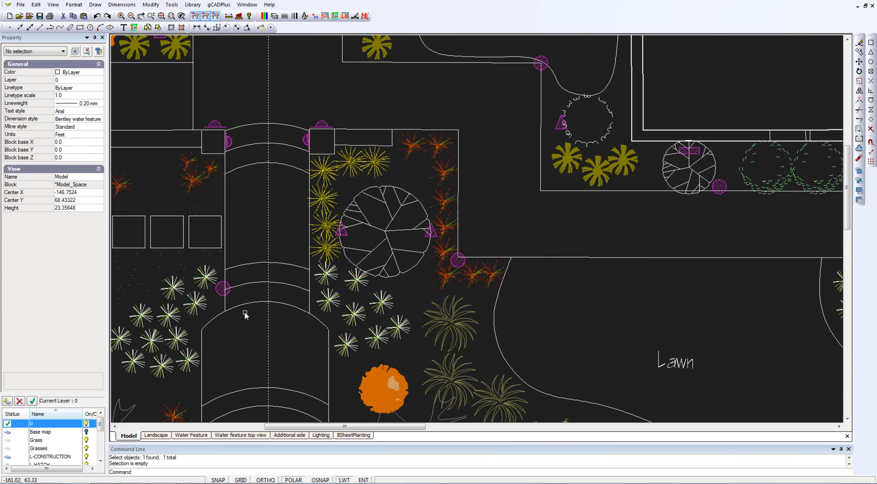
scroll(231, 295, up, 7)
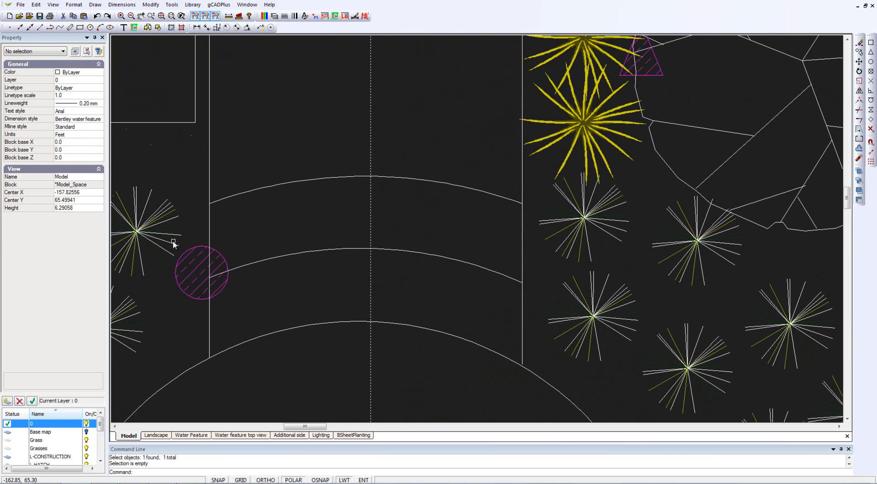
mouse_move(172, 239)
mouse_down()
mouse_move(215, 270)
mouse_move(231, 306)
mouse_up()
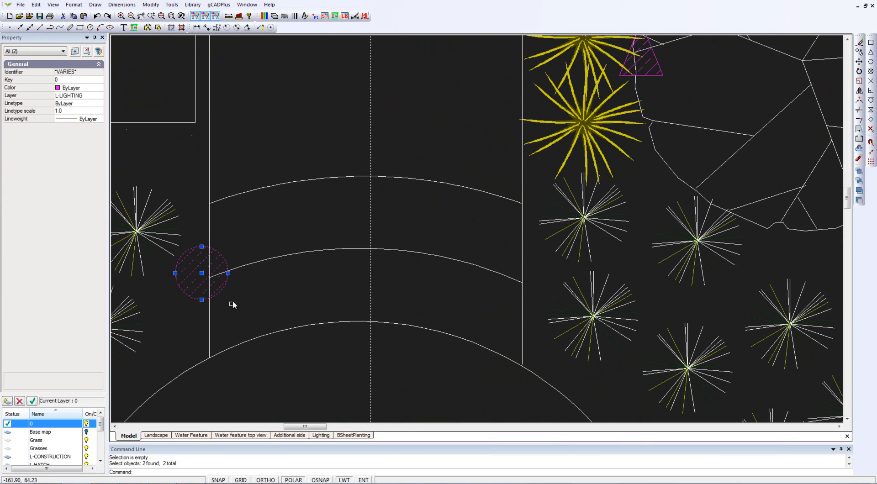
right_click(245, 240)
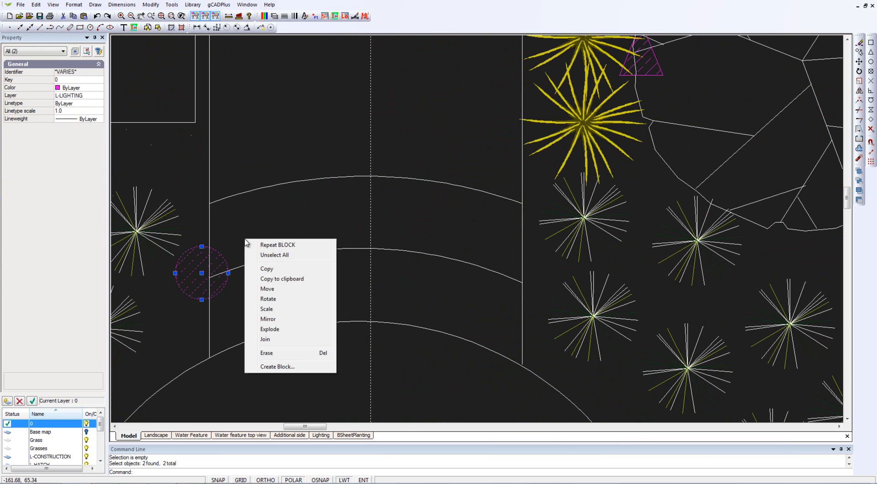
click(270, 354)
- Insert the PathLight block where the curved step line meets the walkway's west edge
click(324, 16)
drag(442, 235, 445, 182)
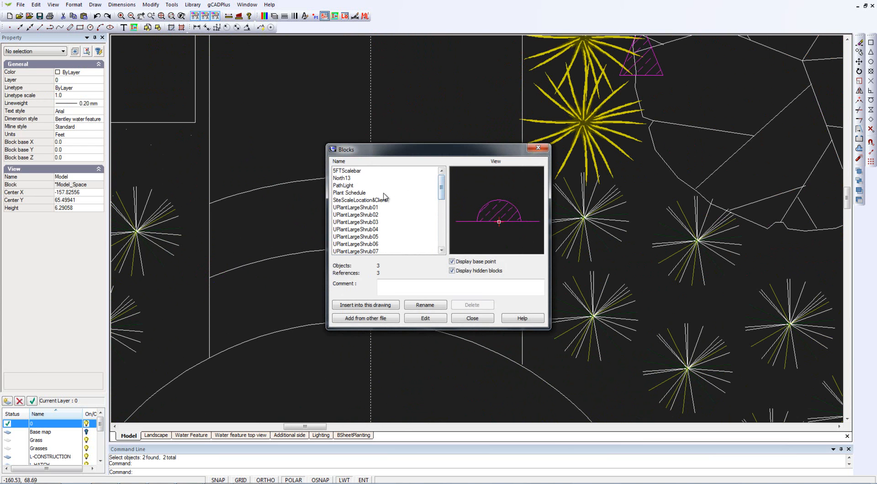
click(348, 185)
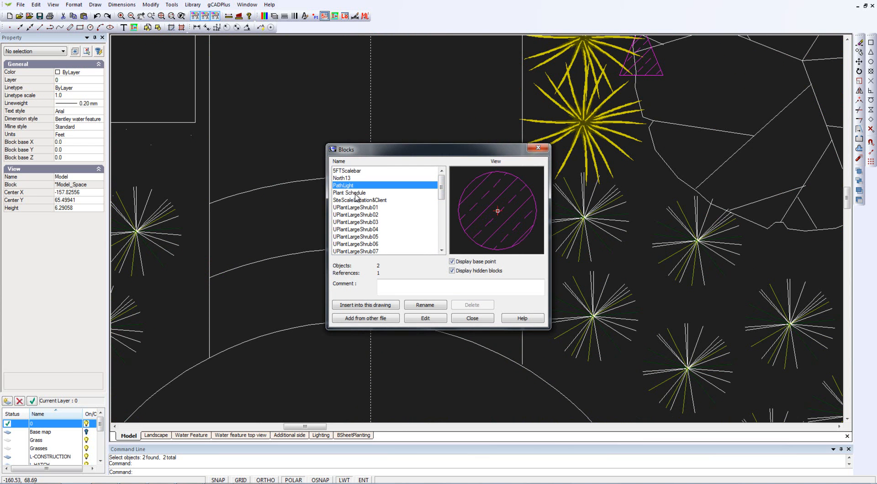
click(366, 305)
click(426, 288)
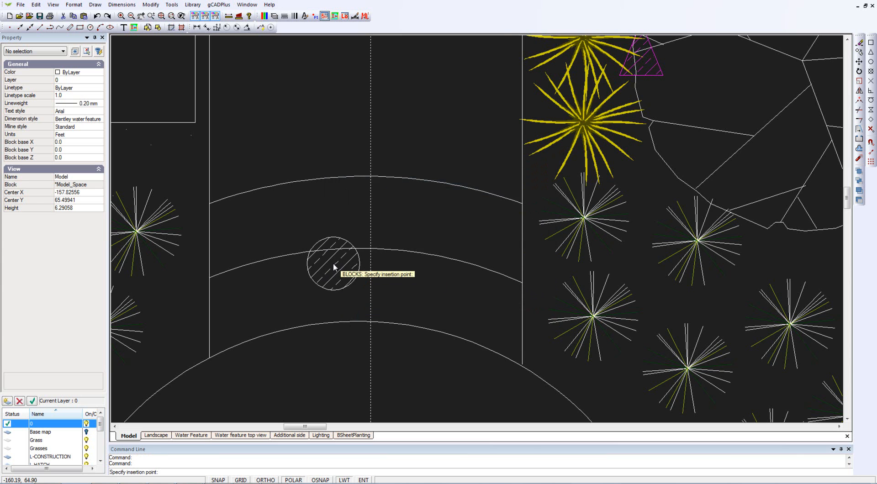
scroll(334, 267, down, 2)
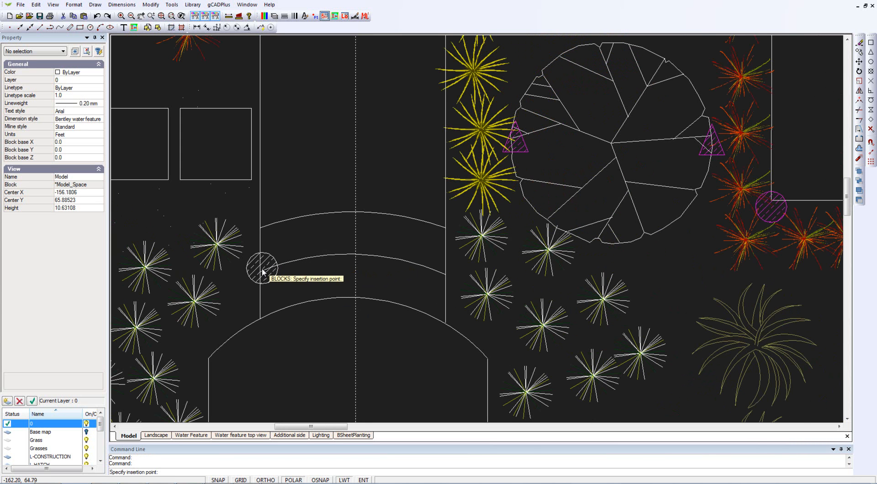
click(262, 269)
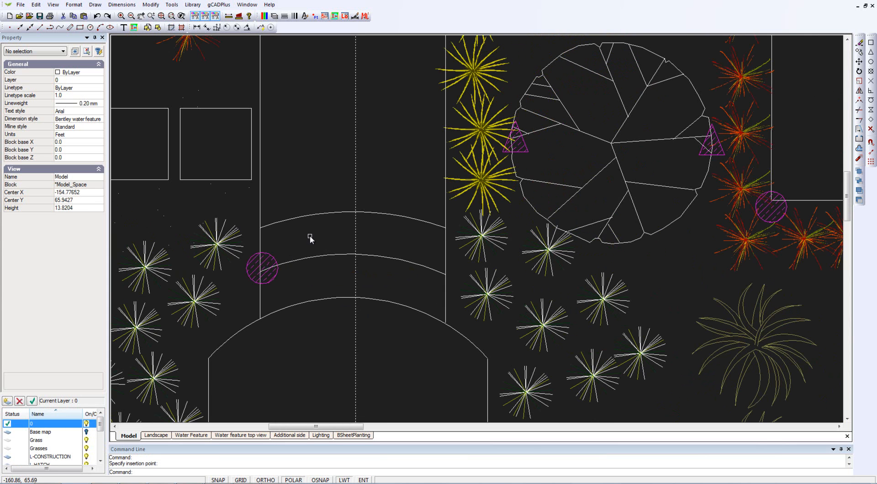
- Compare the properties of the inserted PathLight block with the path light symbol on the walkway's east edge farther south
scroll(311, 237, down, 2)
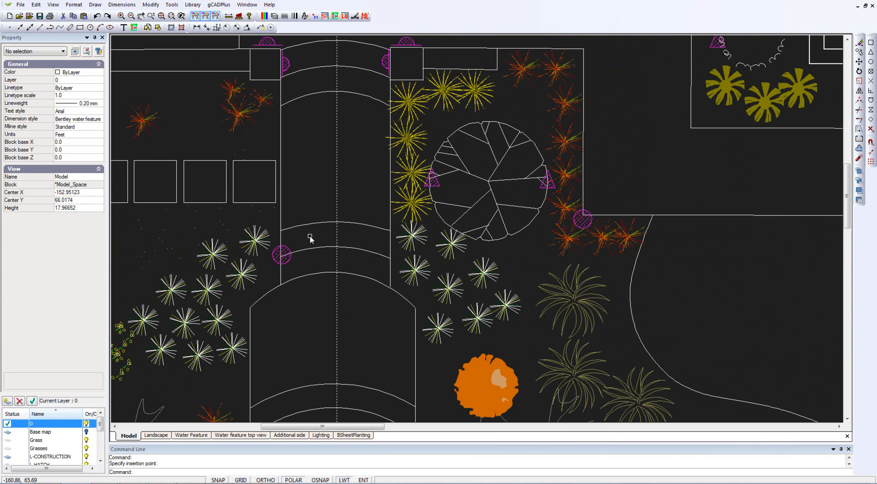
middle_drag(314, 248, 303, 148)
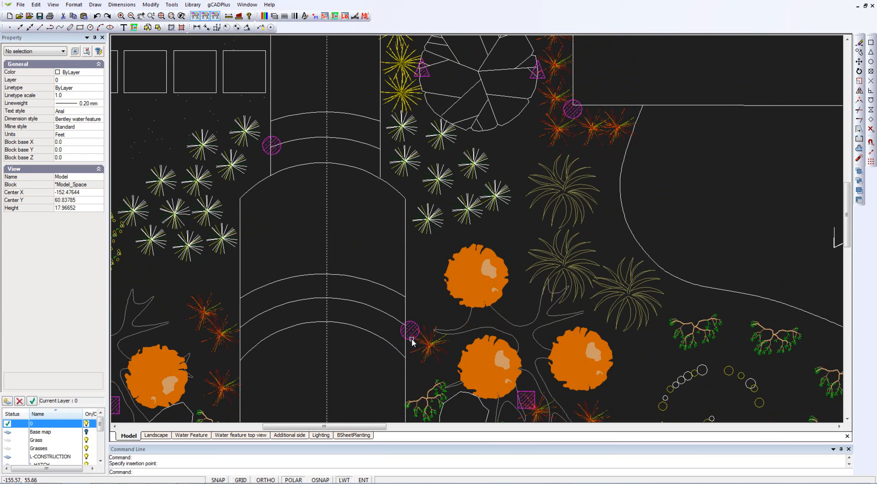
click(278, 154)
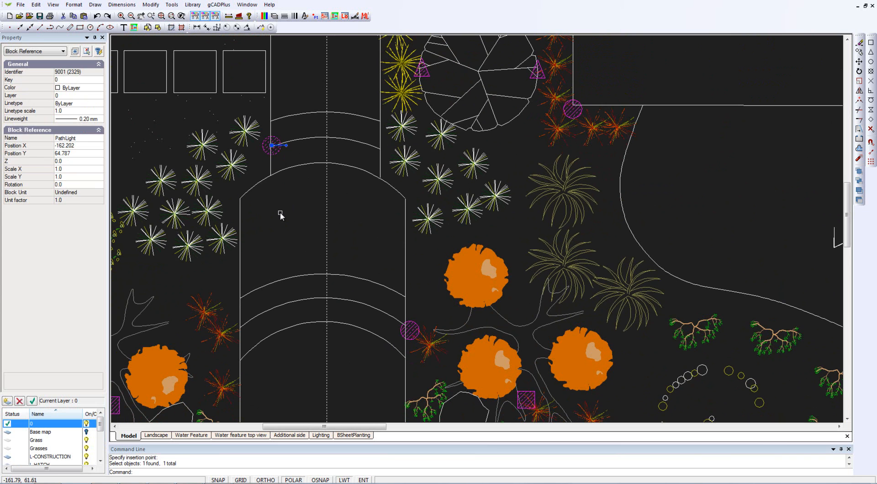
key(Escape)
click(414, 332)
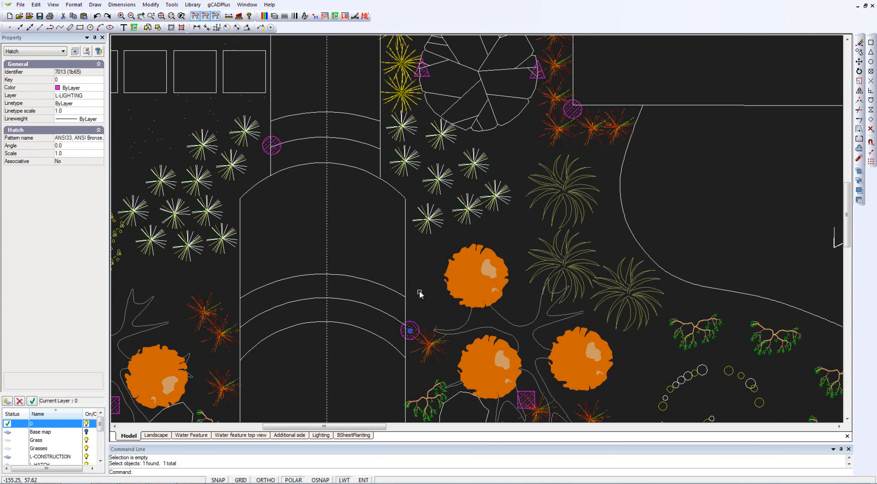
key(Escape)
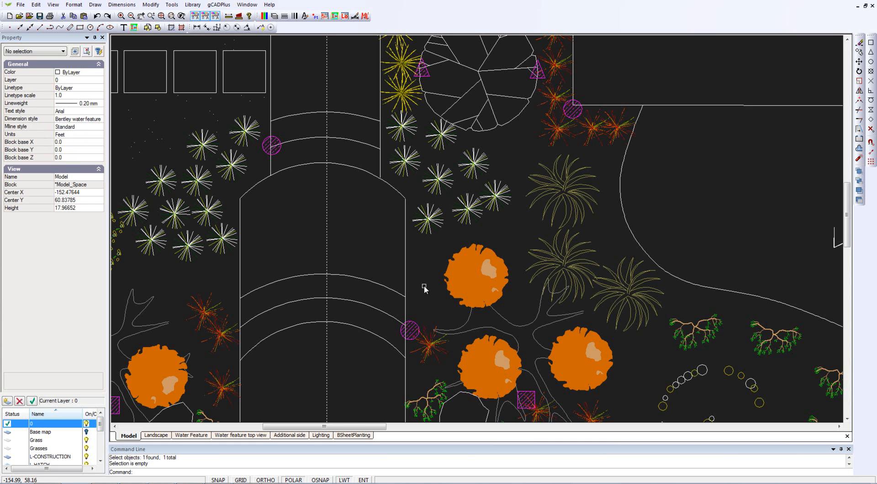
- Extract the blocks by layer, using the L-LIGHTING layer
click(216, 5)
mouse_move(241, 32)
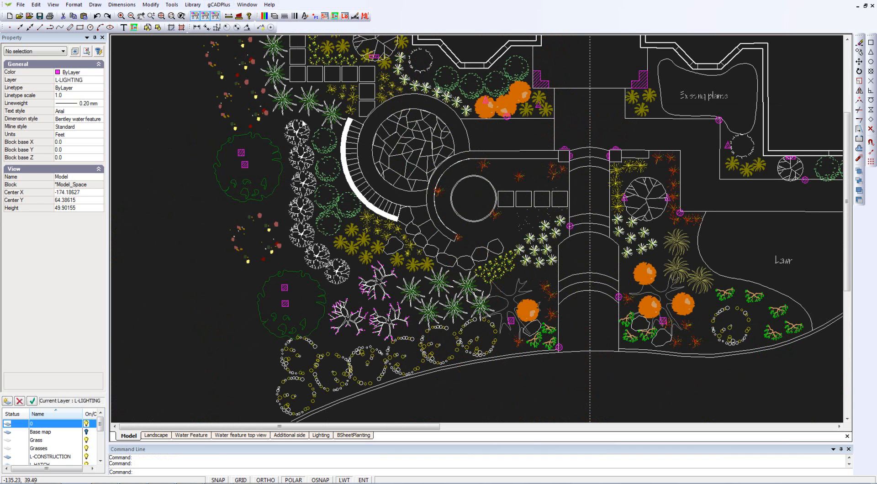
click(222, 6)
mouse_move(235, 28)
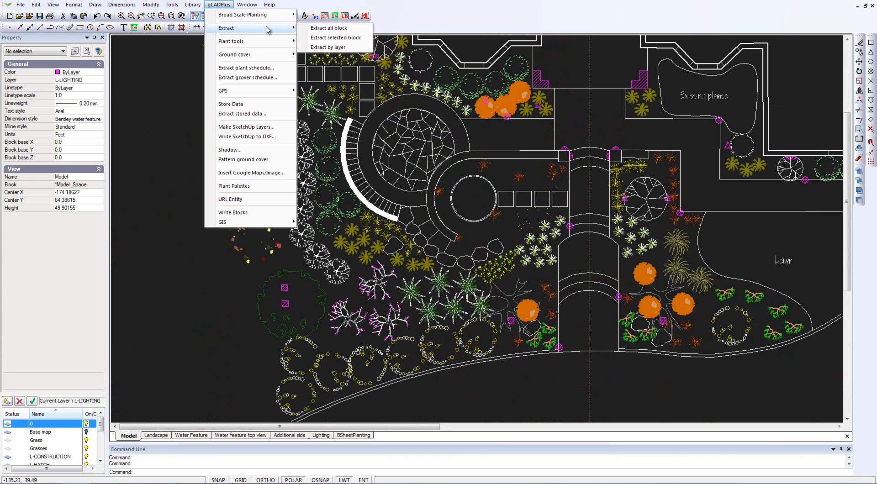
click(335, 49)
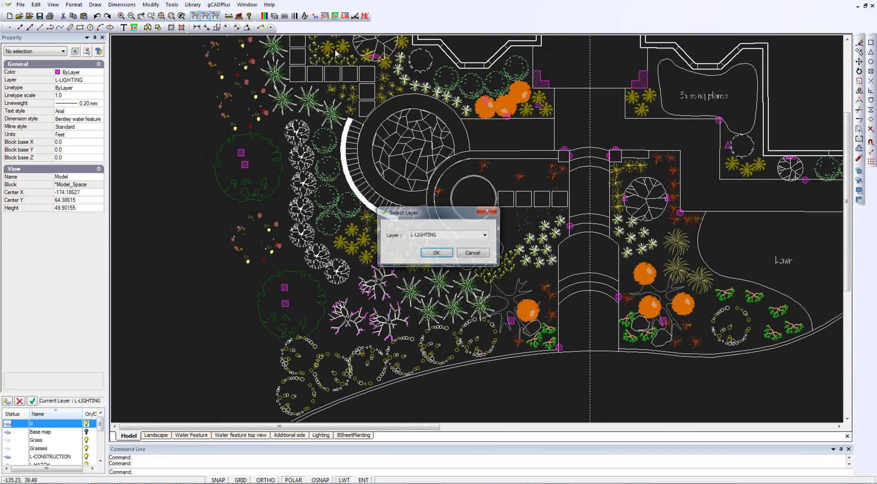
click(486, 236)
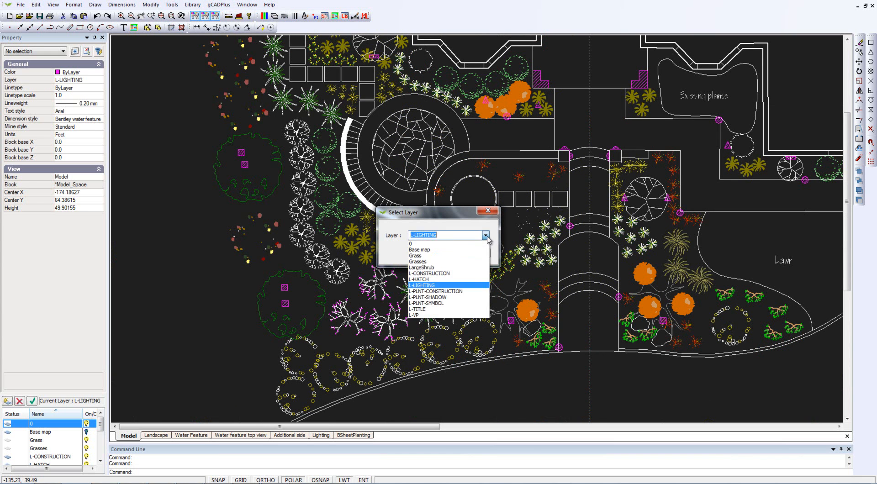
click(439, 285)
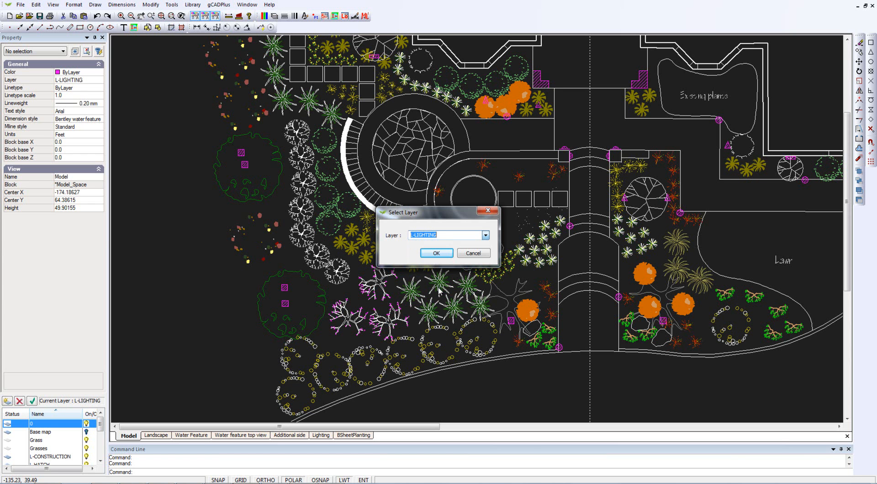
click(437, 253)
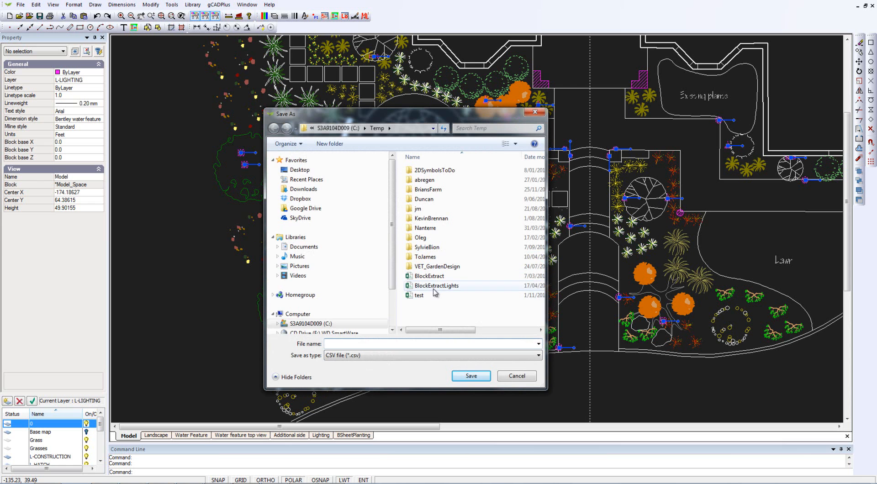
- Save the layer extraction as the CSV file BlockExtractLightsLayer in the C: drive's Temp folder
click(435, 286)
click(379, 345)
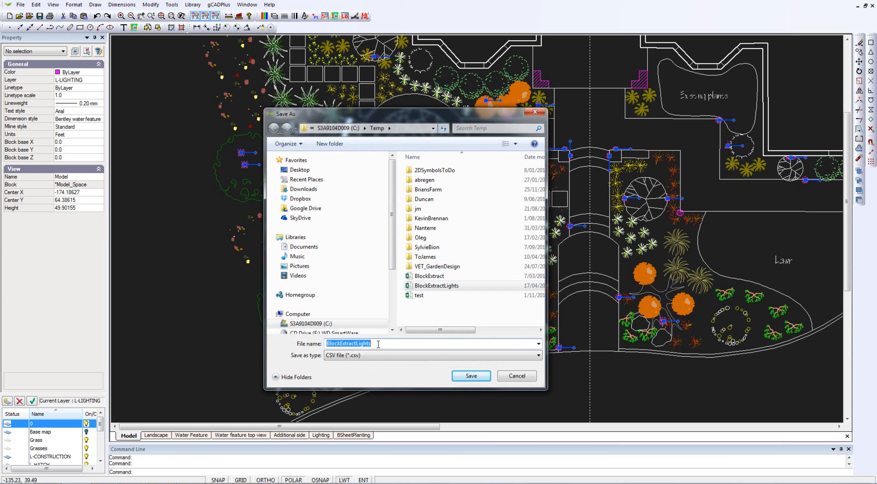
text(Layer)
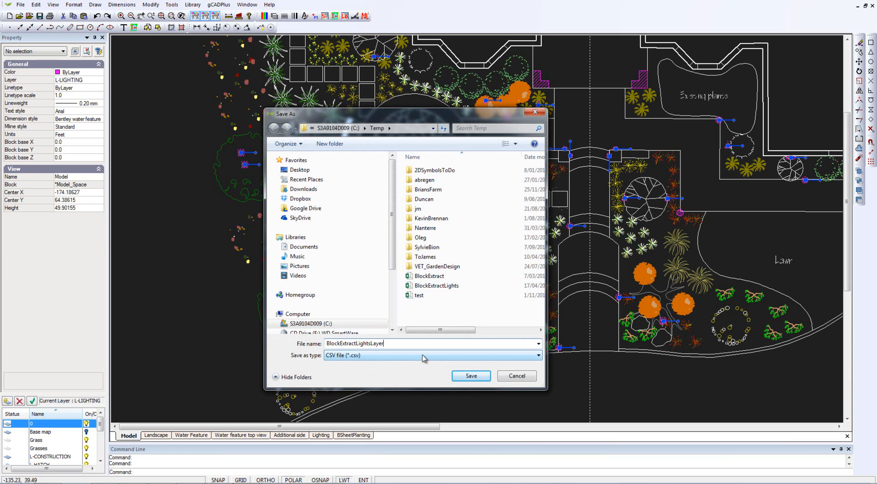
click(473, 379)
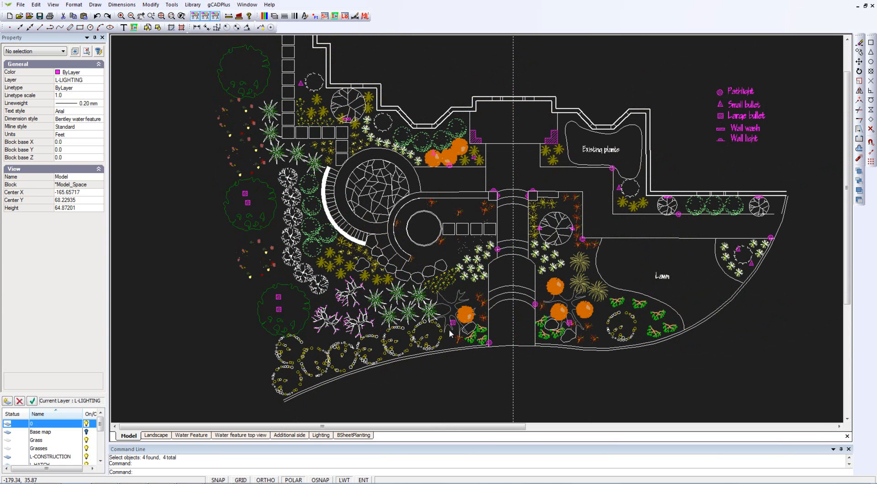
- Check the block properties of the square light west of the walkway and the path light at the walkway's southwest corner
scroll(453, 322, up, 3)
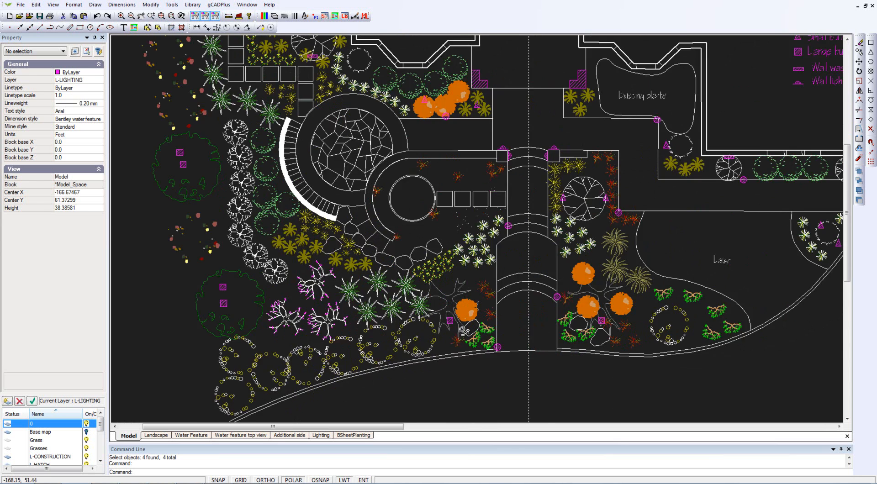
click(439, 312)
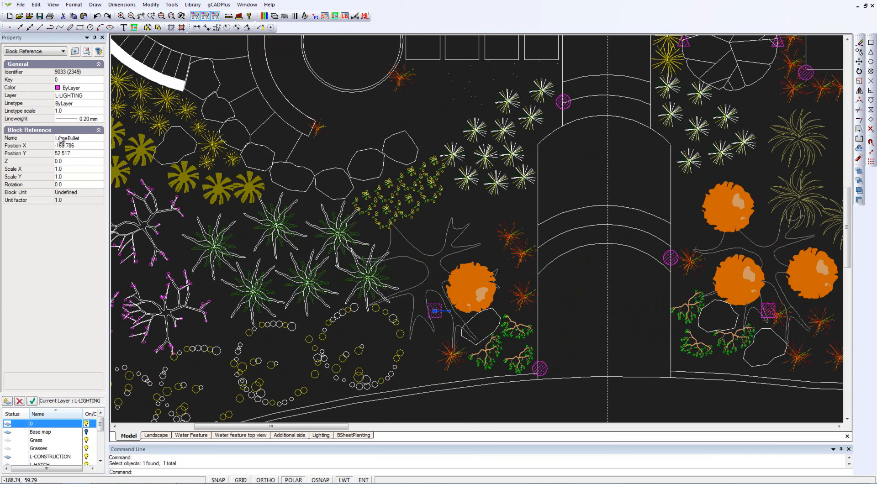
click(568, 335)
click(544, 369)
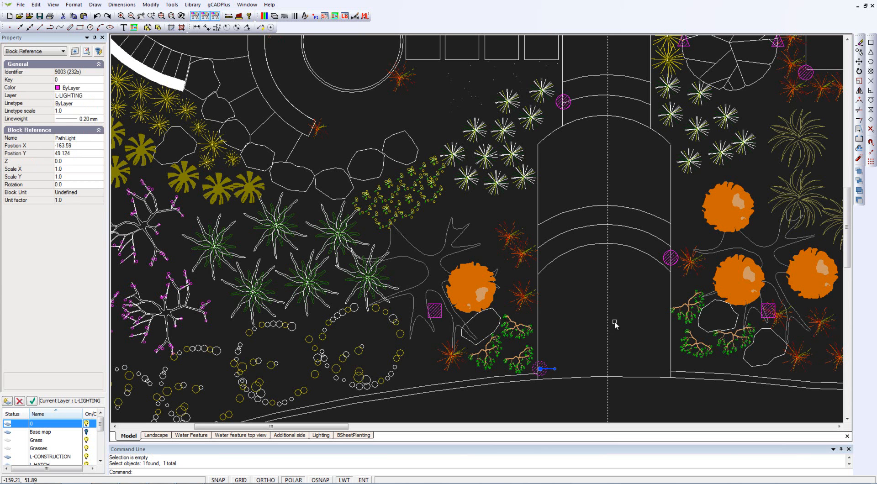
click(577, 333)
scroll(577, 333, down, 3)
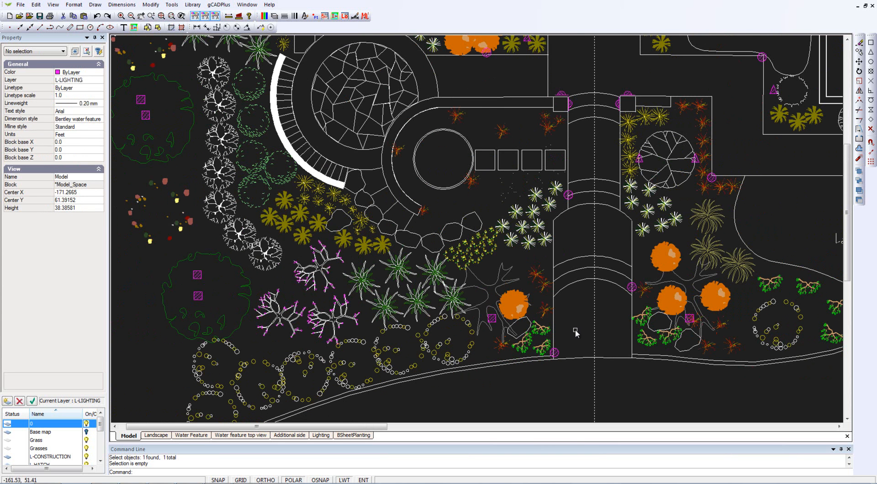
scroll(576, 332, down, 2)
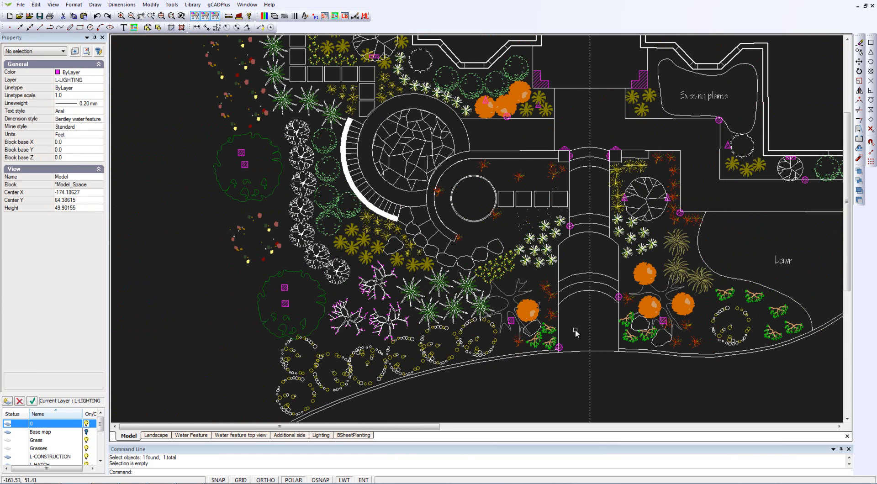
- Extract all blocks in the drawing, moving the save dialog clear of the plan's upper part
click(220, 5)
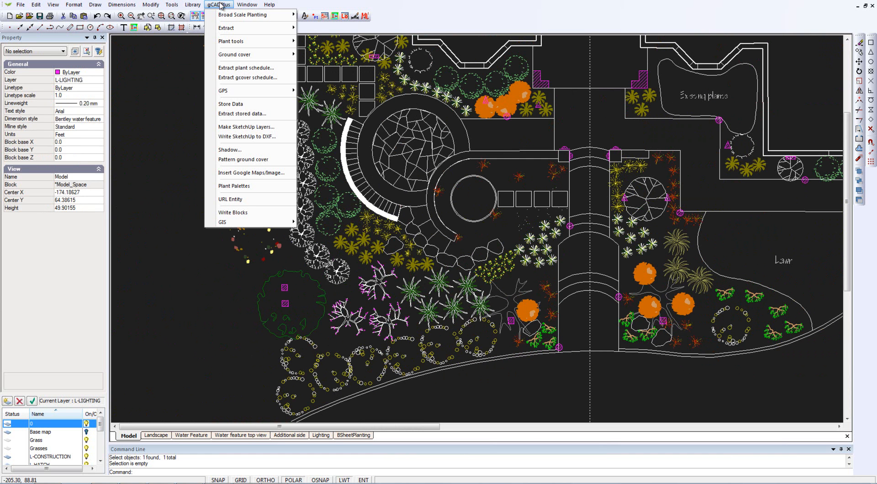
mouse_move(247, 28)
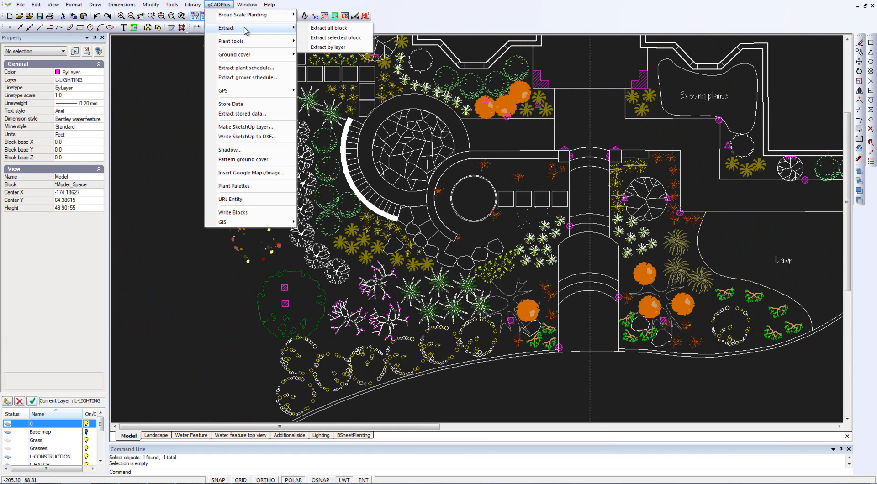
click(318, 30)
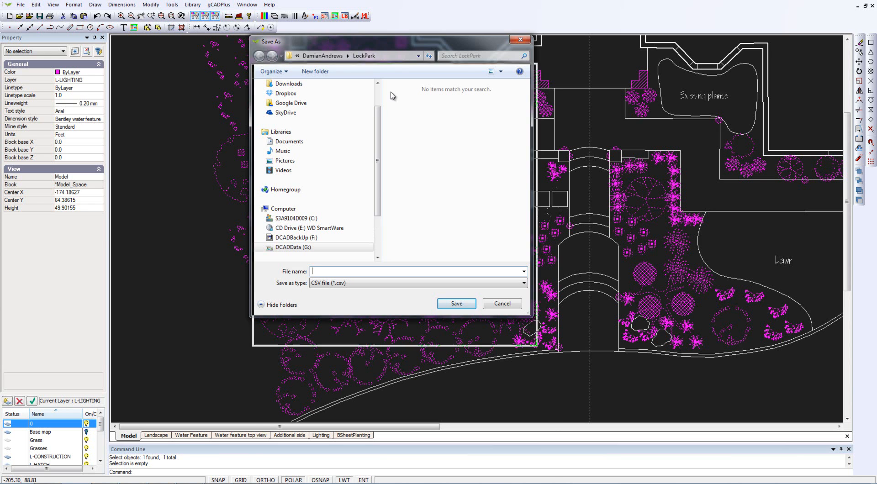
drag(384, 50, 404, 209)
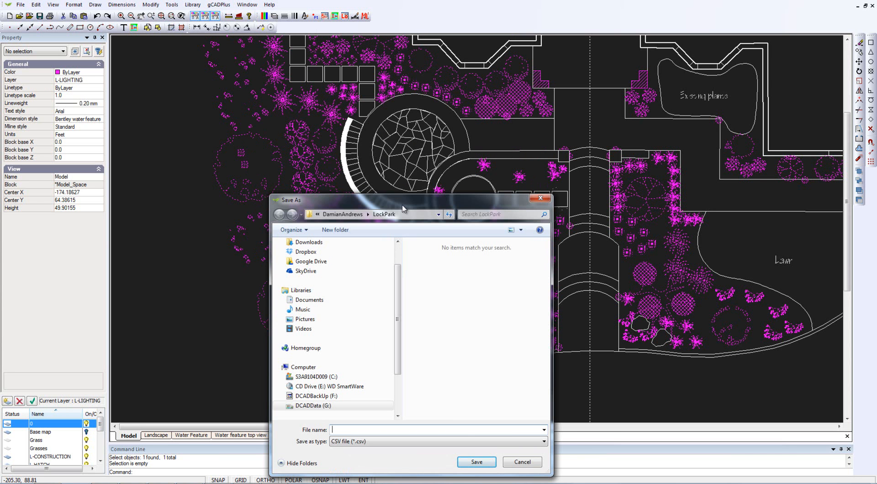
drag(403, 206, 397, 120)
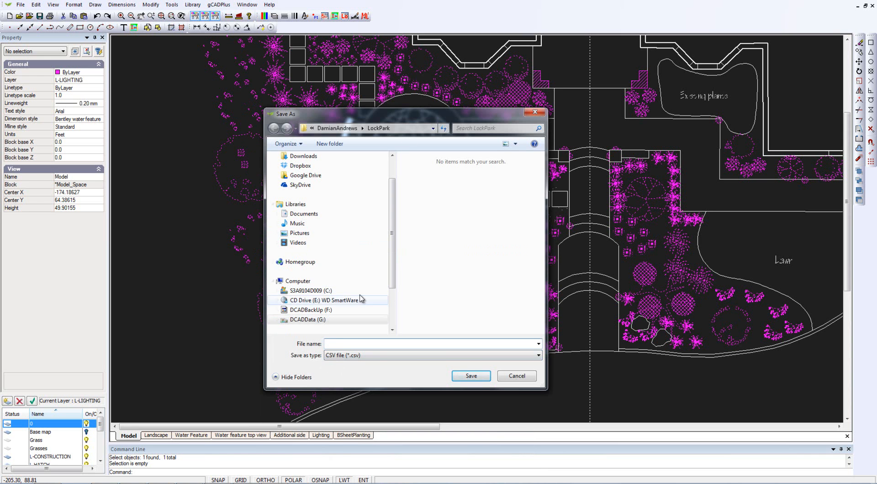
- Save the extraction of all blocks as the CSV file BlockExtractLights in the C: drive's Temp folder
click(316, 291)
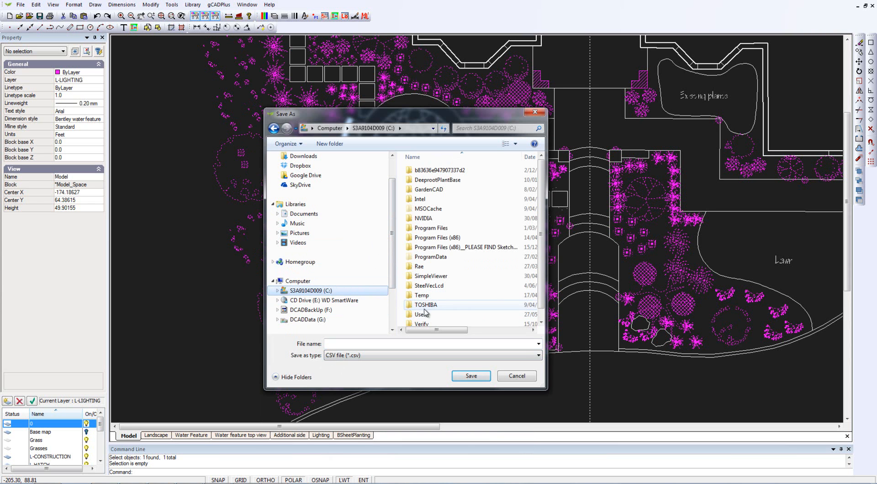
double_click(412, 297)
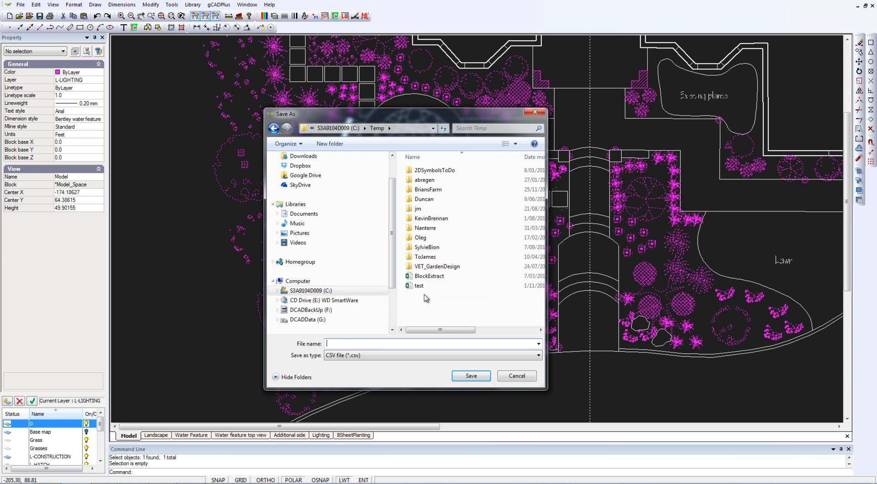
click(428, 276)
click(363, 346)
click(363, 345)
text(L)
click(475, 378)
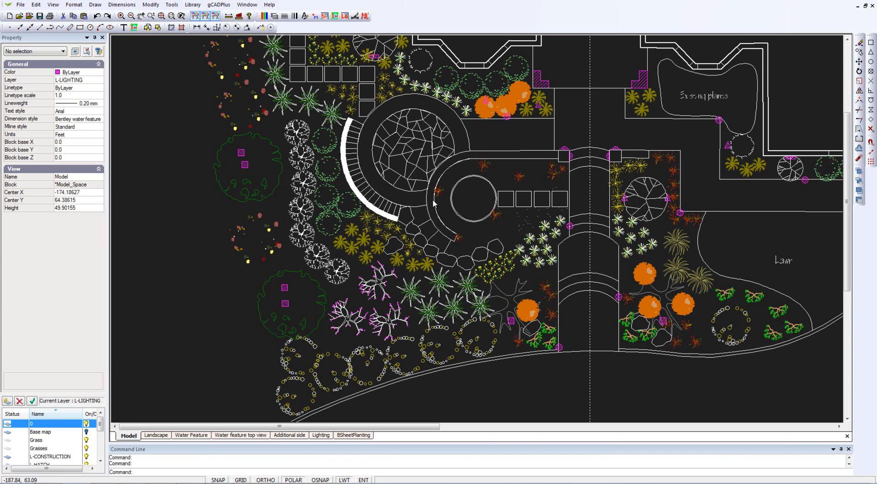
- Extract the blocks by layer again, choosing the L-LIGHTING layer
click(219, 5)
mouse_move(242, 30)
mouse_move(251, 44)
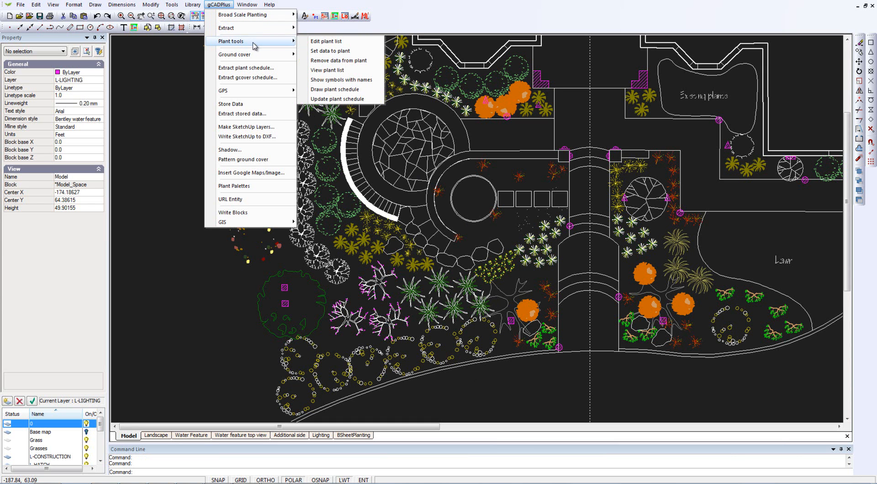
click(323, 50)
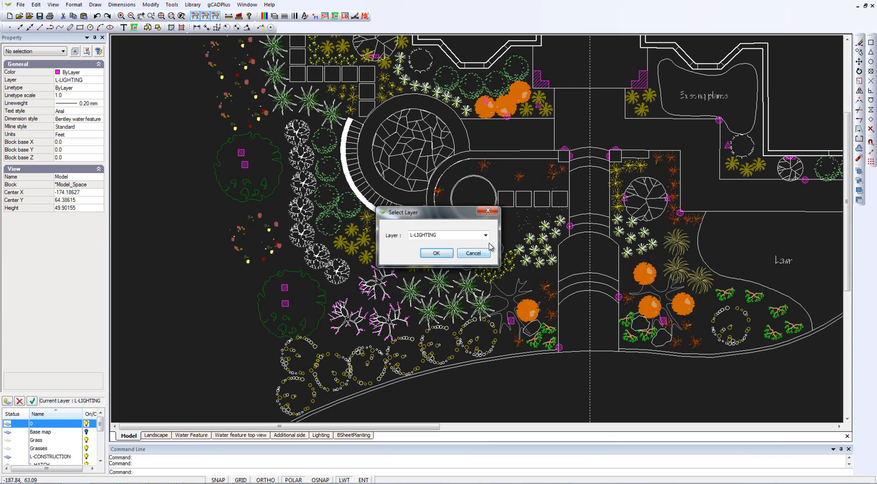
click(486, 235)
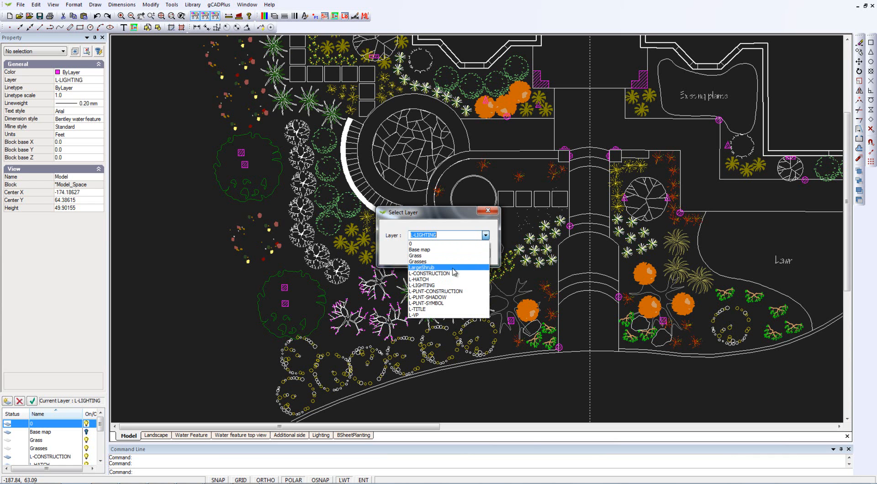
click(437, 285)
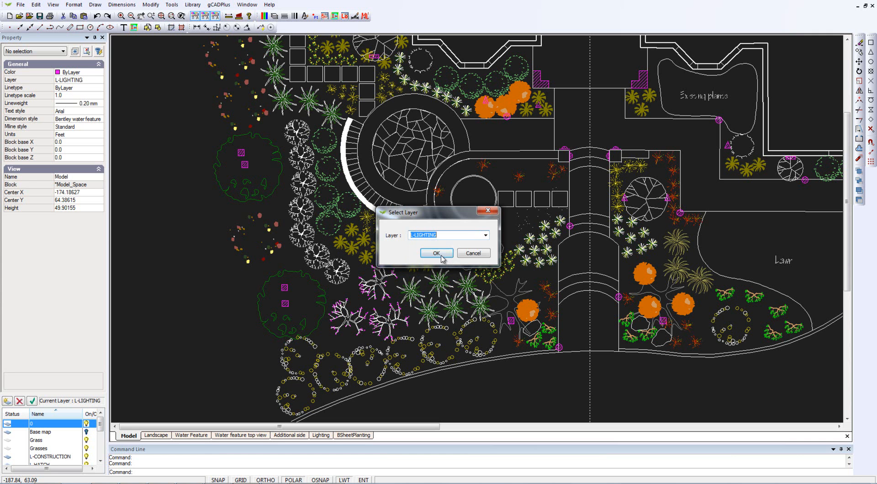
click(439, 254)
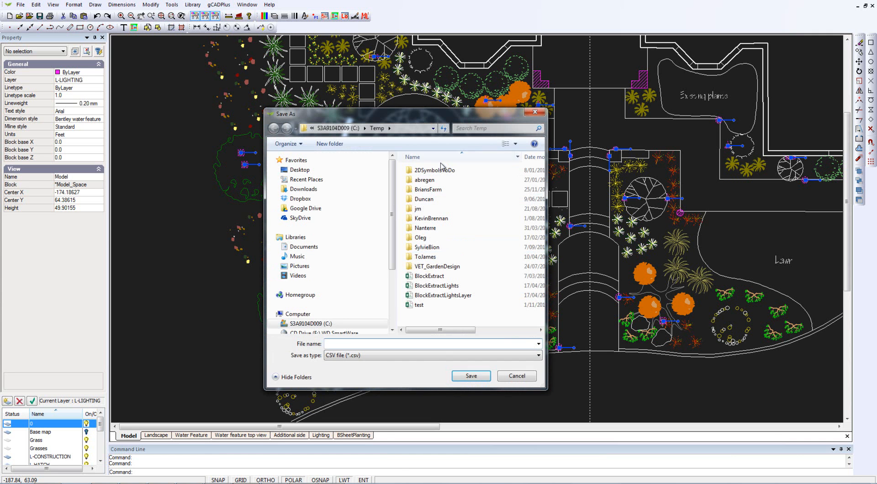
- Save the L-LIGHTING extraction over the existing BlockExtractLightsLayer CSV file in the Temp folder
drag(422, 120, 515, 83)
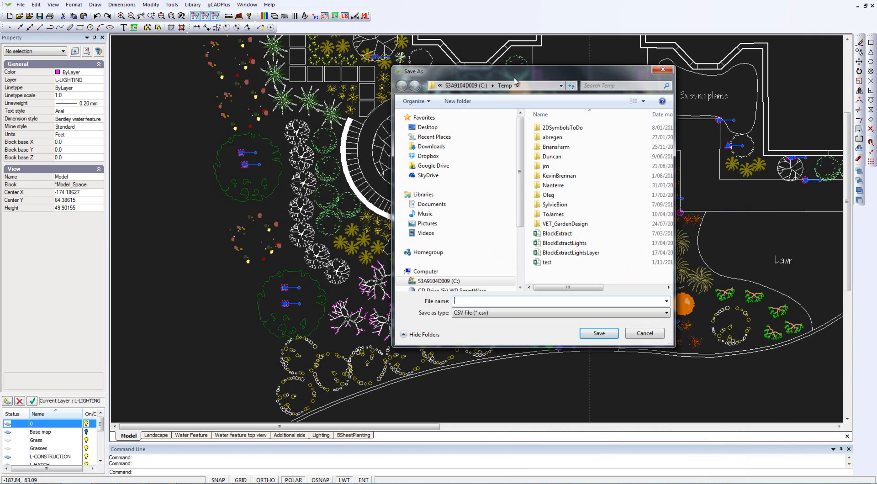
click(575, 259)
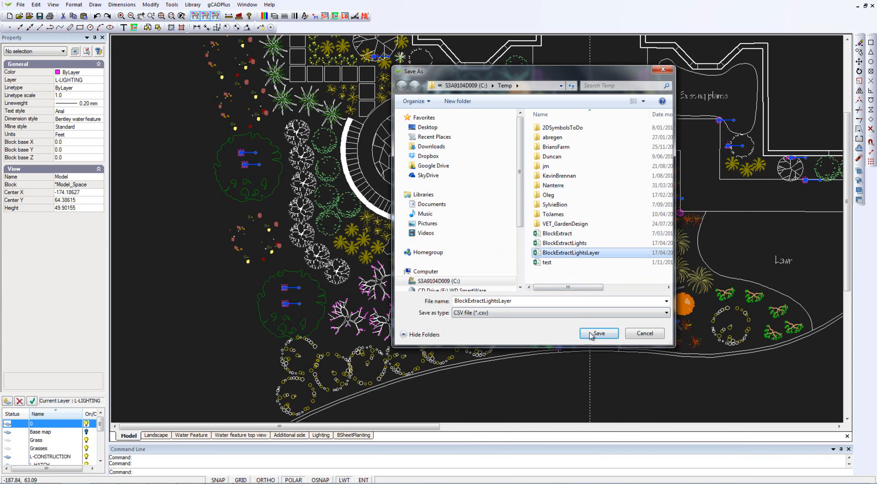
click(603, 337)
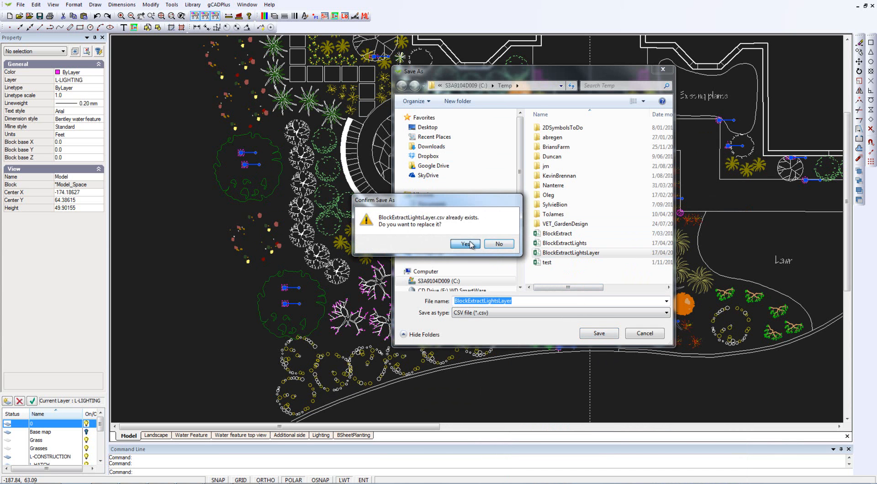
click(470, 245)
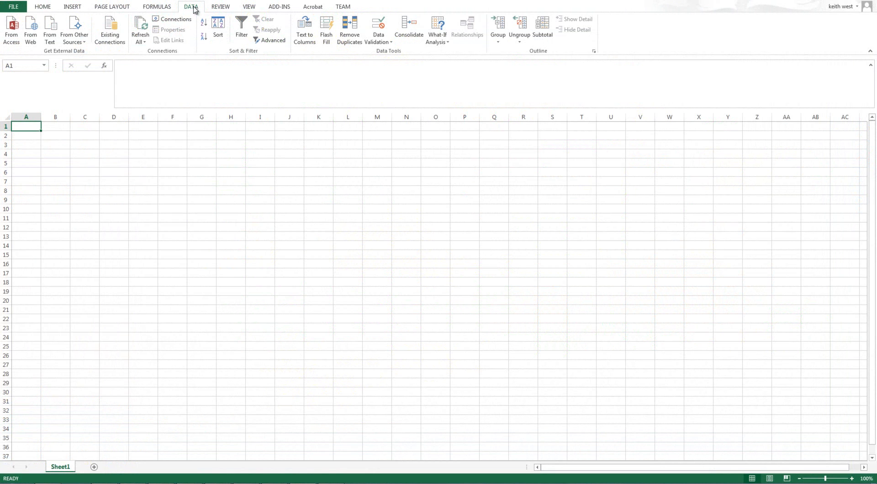
- In Excel, start a text import of the BlockExtractLightsLayer file from the C: drive's Temp folder
click(43, 9)
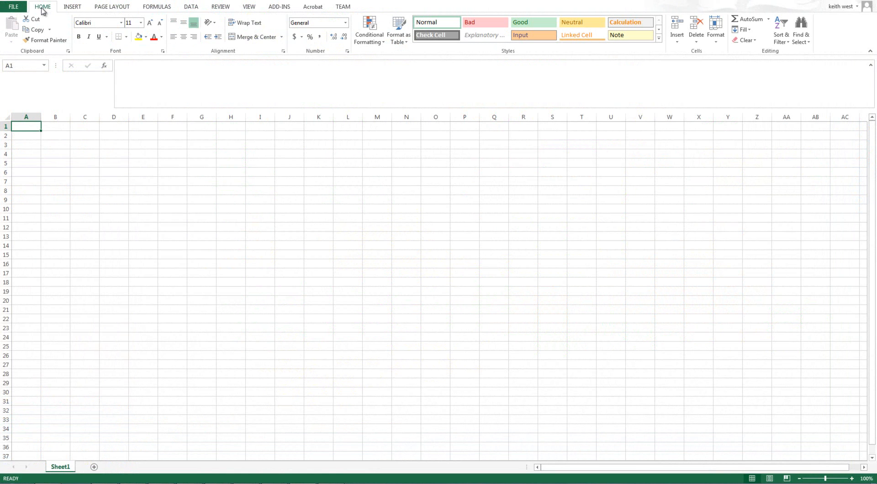
click(191, 9)
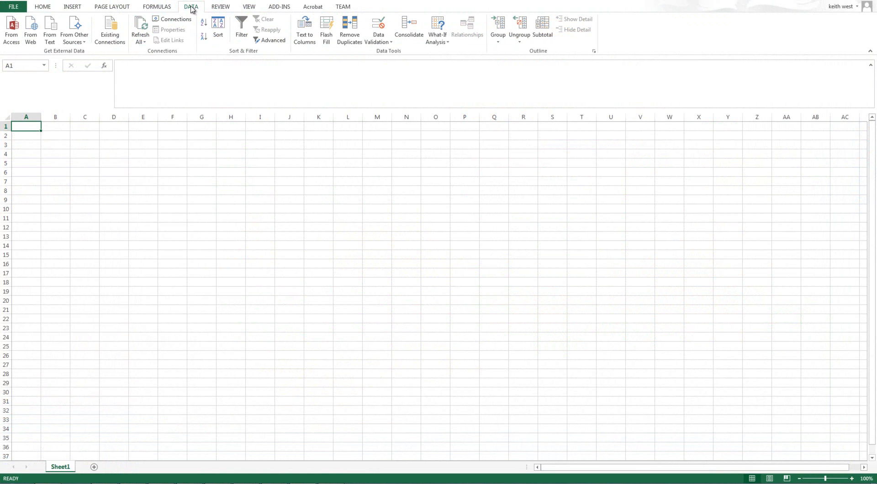
click(85, 42)
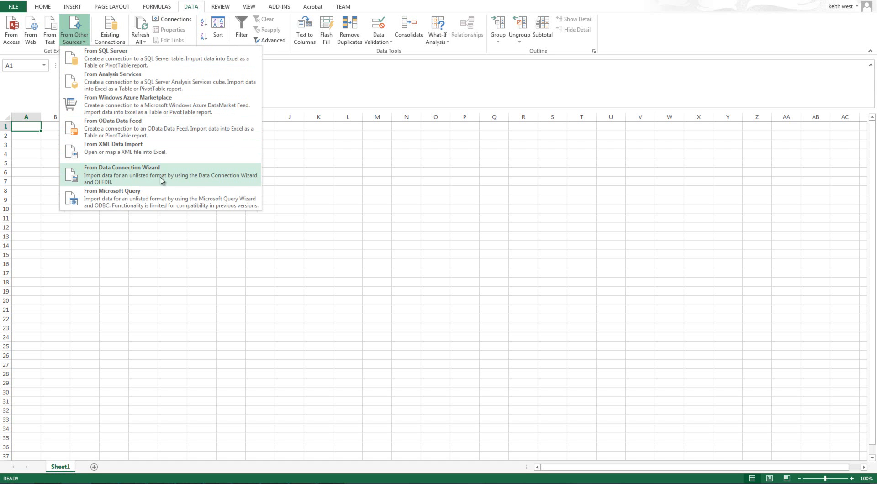
click(49, 37)
click(48, 37)
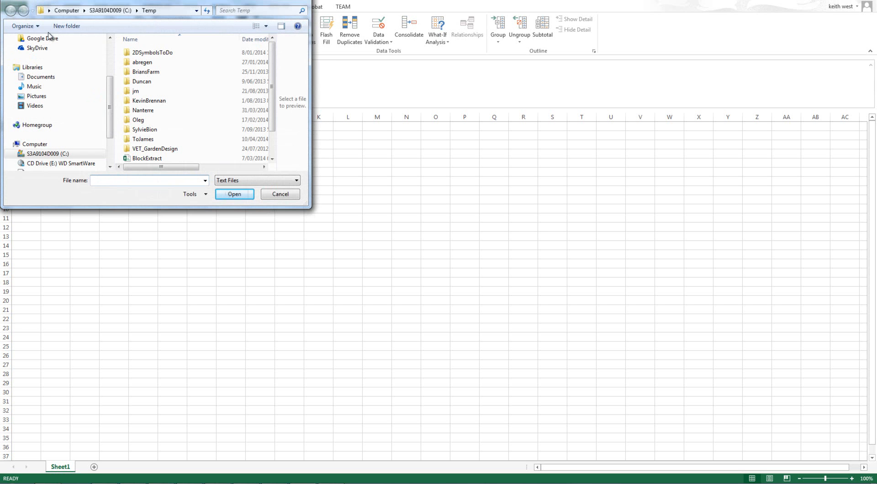
drag(273, 129, 273, 151)
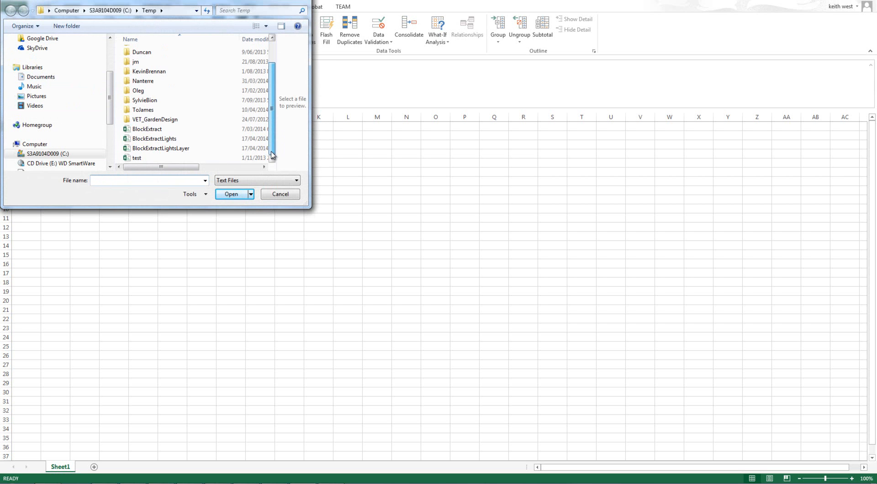
click(160, 148)
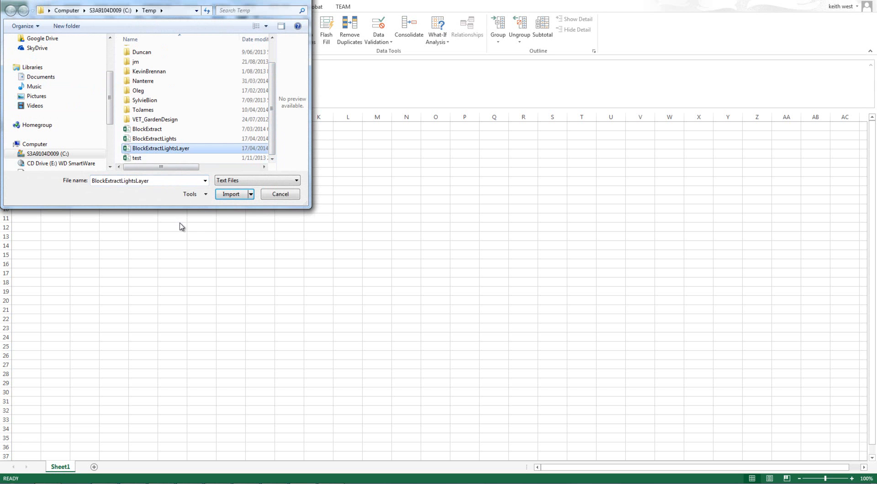
click(231, 194)
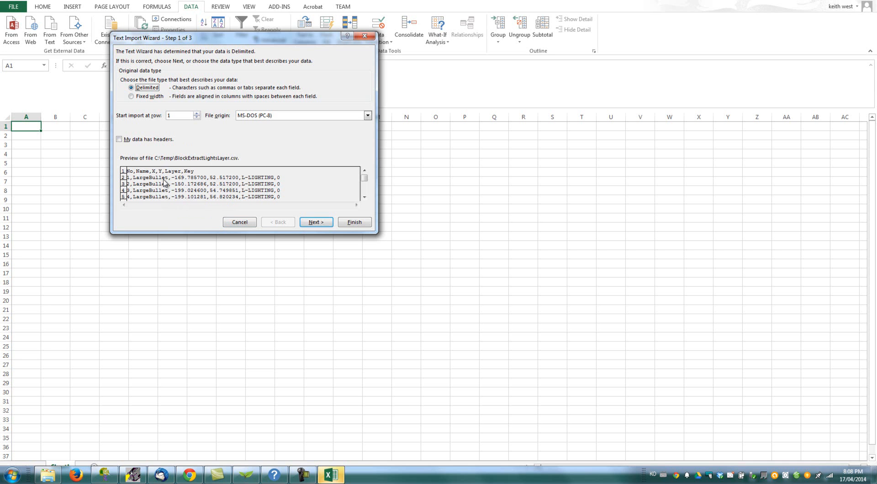
- Import the delimited data with headers, separated by commas instead of tabs, into the existing worksheet at cell A1
click(119, 140)
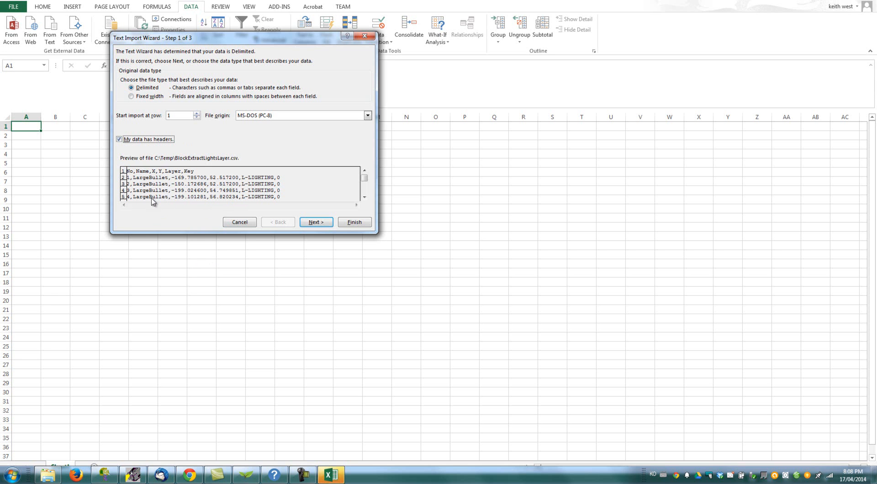
click(317, 223)
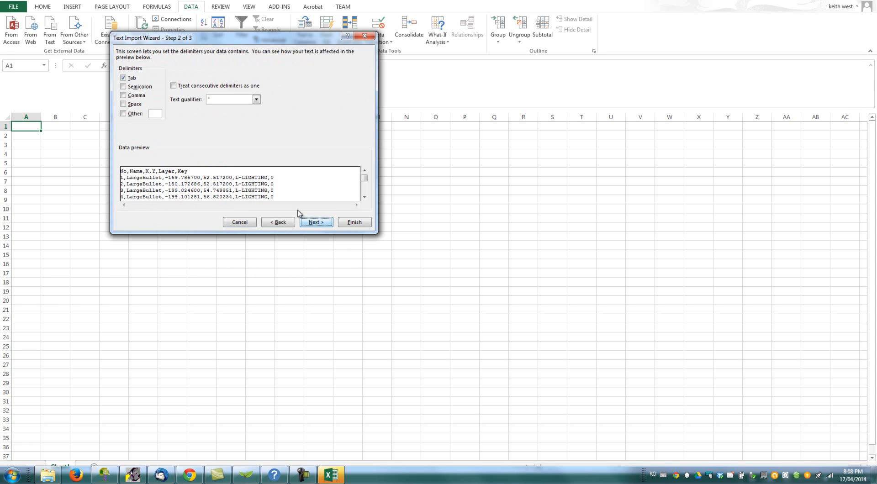
click(123, 96)
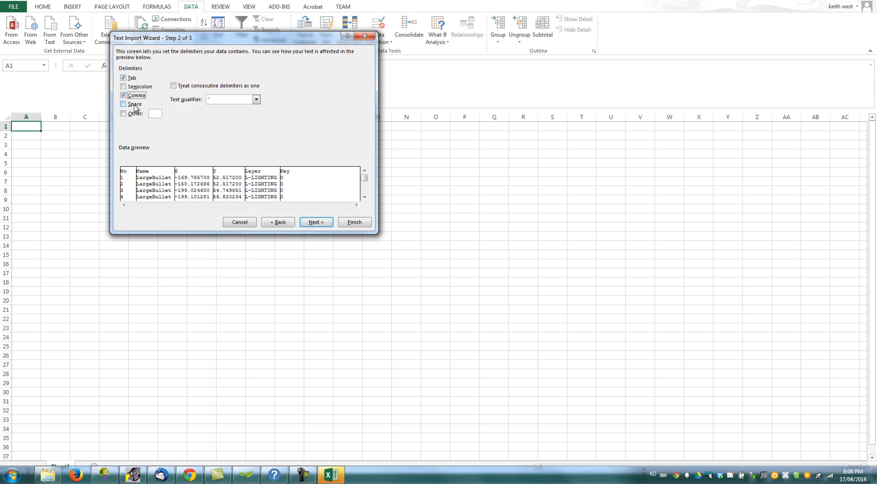
click(123, 78)
click(315, 223)
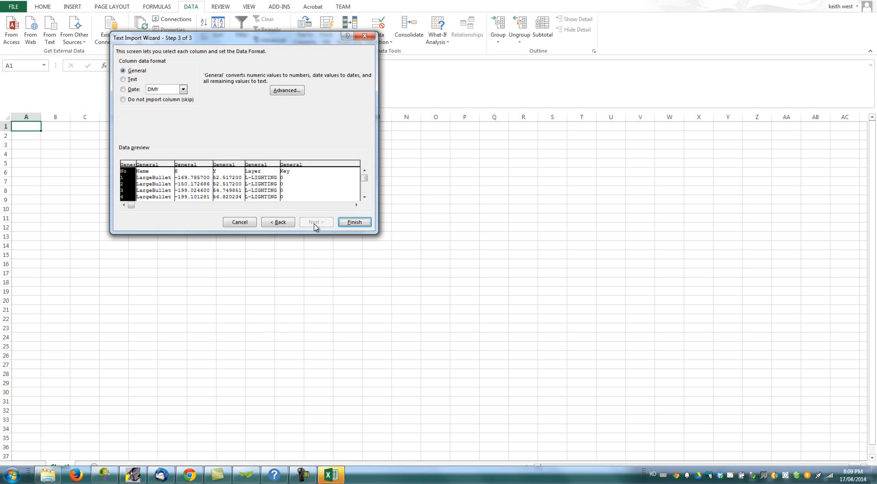
click(354, 222)
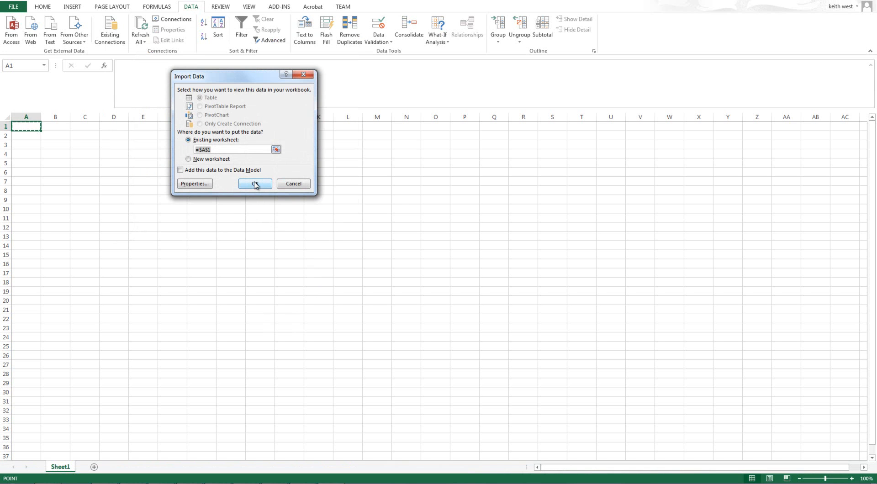
click(255, 183)
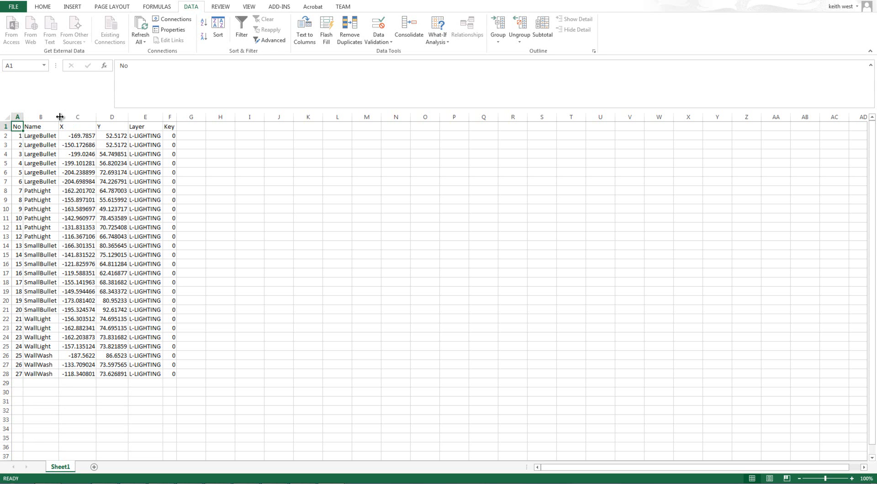
- Widen the Name, X, Y and Layer columns of the imported table
drag(127, 119, 229, 117)
drag(96, 118, 112, 118)
drag(59, 119, 72, 119)
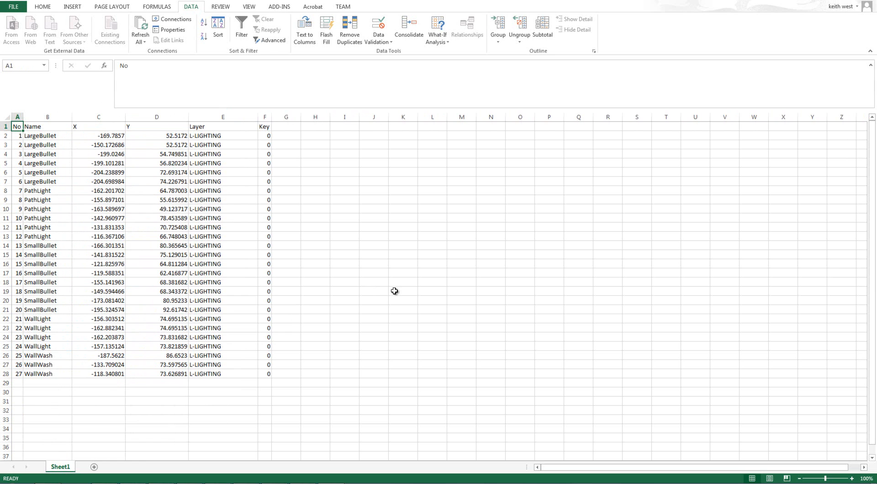